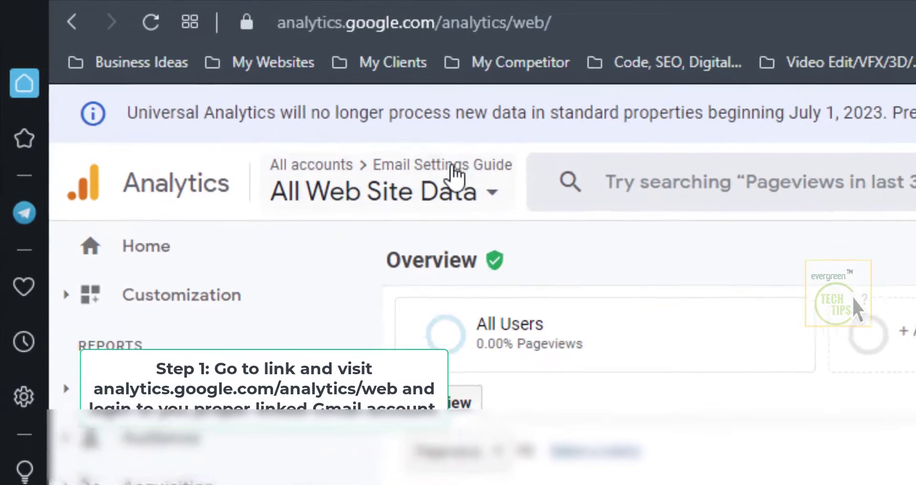
Step: Confirm the All Web Site Data view, check Realtime Overview, then open Audience Overview
left_click(159, 80)
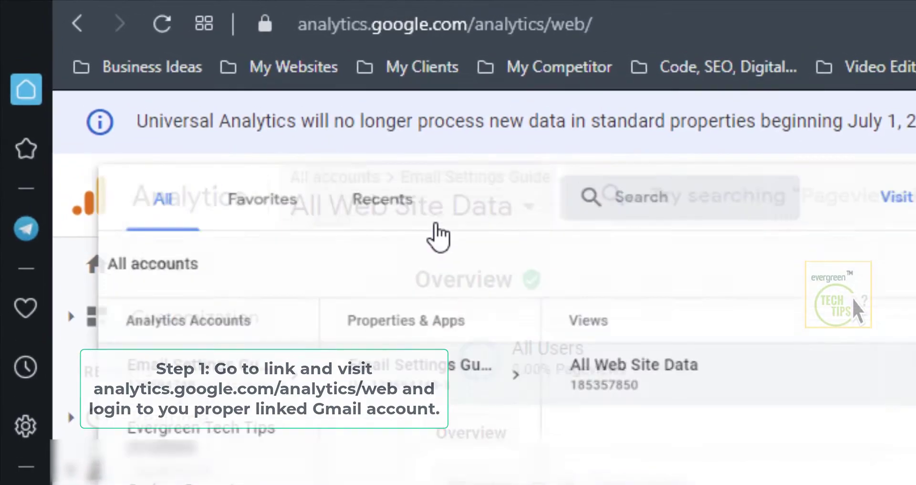
left_click(571, 424)
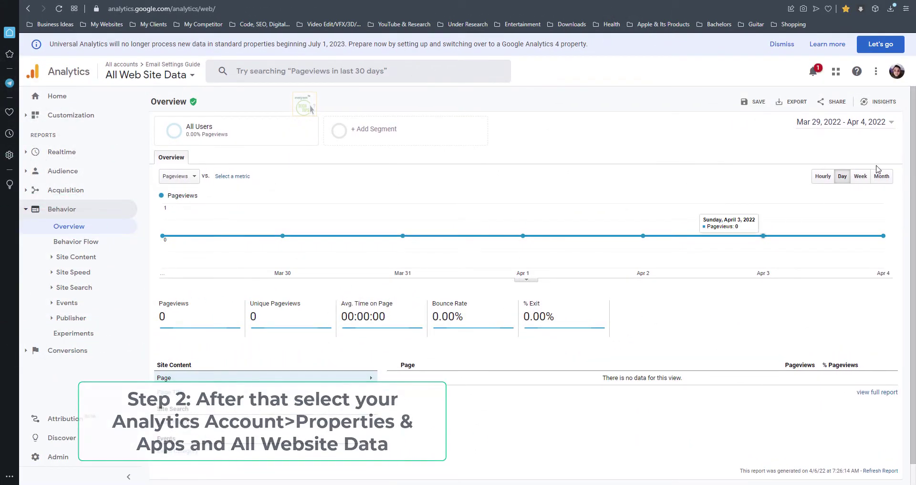
left_click(89, 152)
left_click(89, 170)
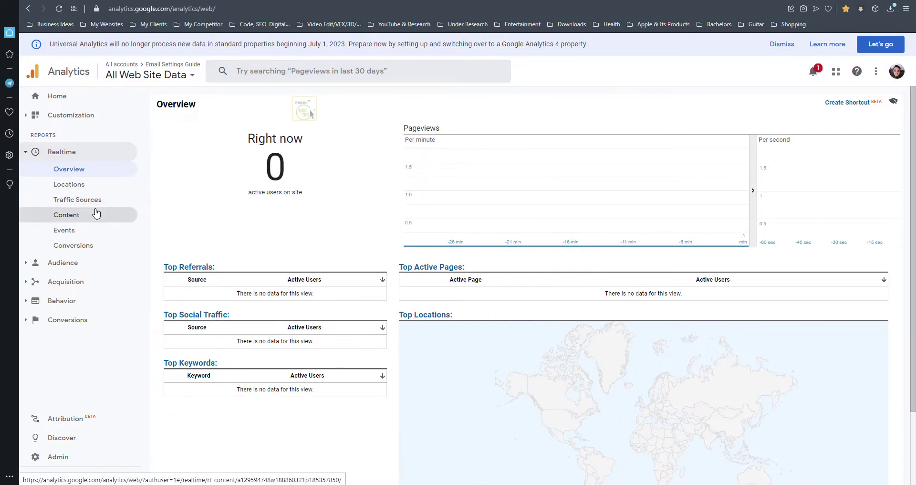
left_click(61, 263)
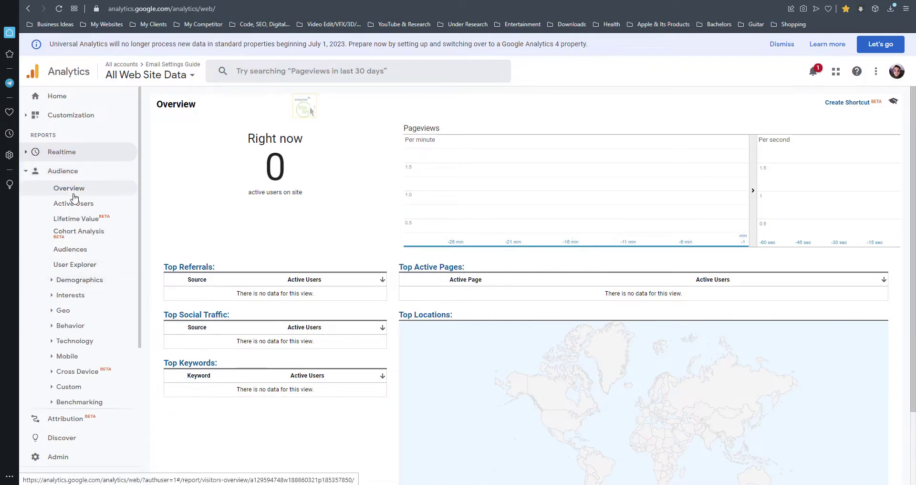
left_click(78, 191)
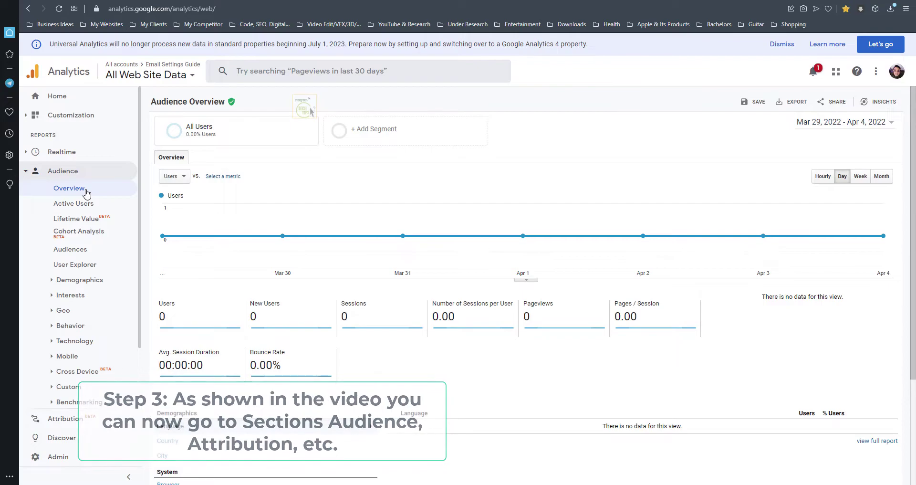
Step: Choose Jan 1, 2017 as the start date, ending Apr 4, 2022, and apply the range
left_click(879, 125)
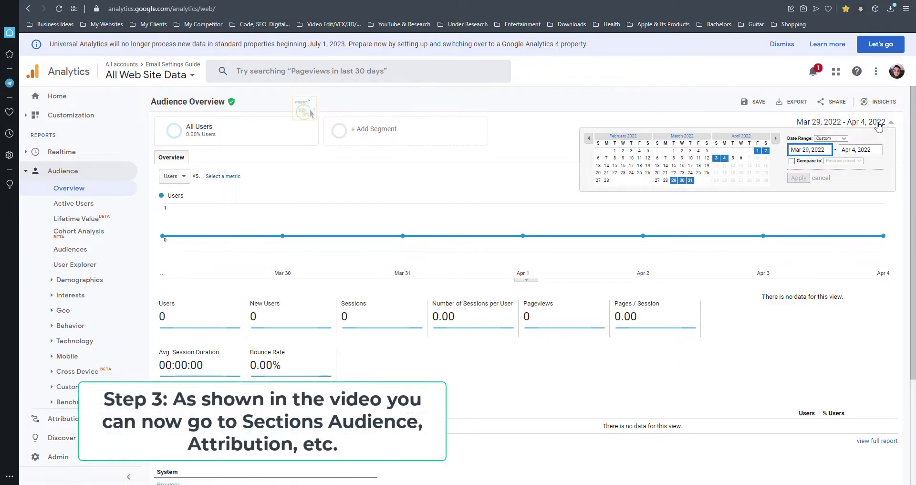
left_click(590, 139)
left_click(589, 139)
left_click(590, 140)
left_click(590, 139)
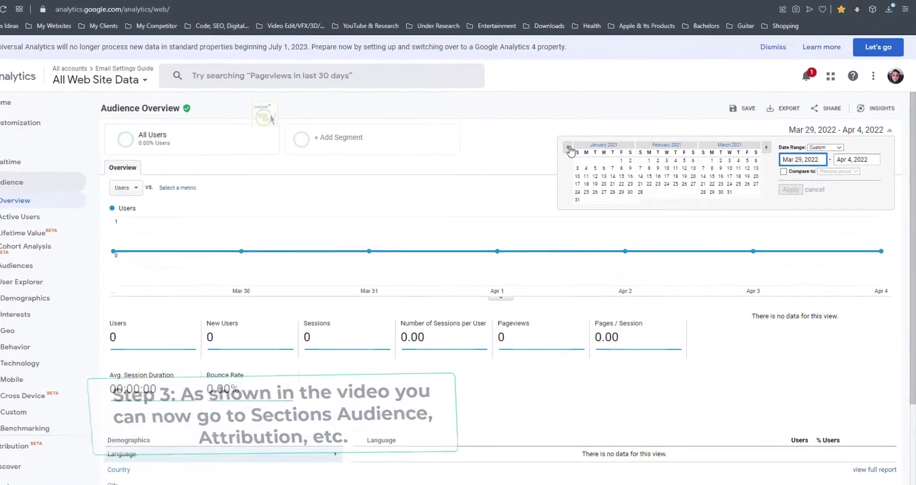
left_click(569, 148)
left_click(568, 148)
left_click(568, 148)
left_click(568, 148)
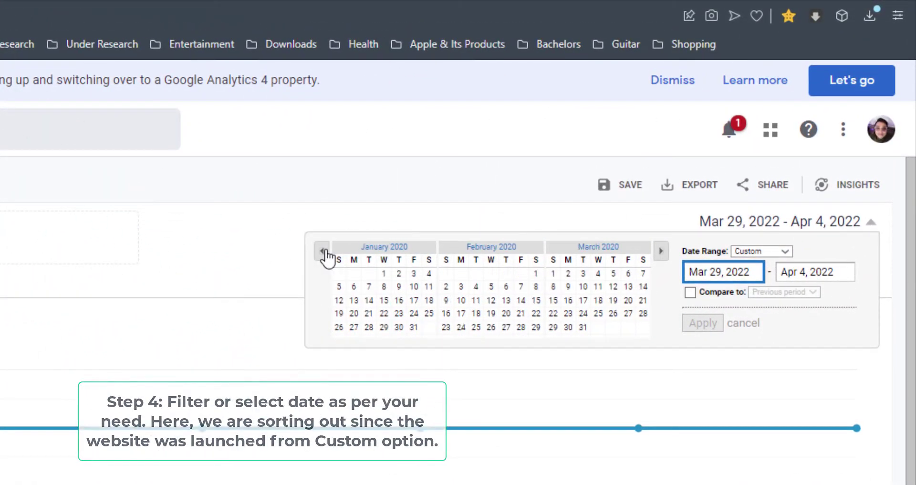
left_click(323, 251)
left_click(322, 251)
left_click(323, 251)
left_click(323, 251)
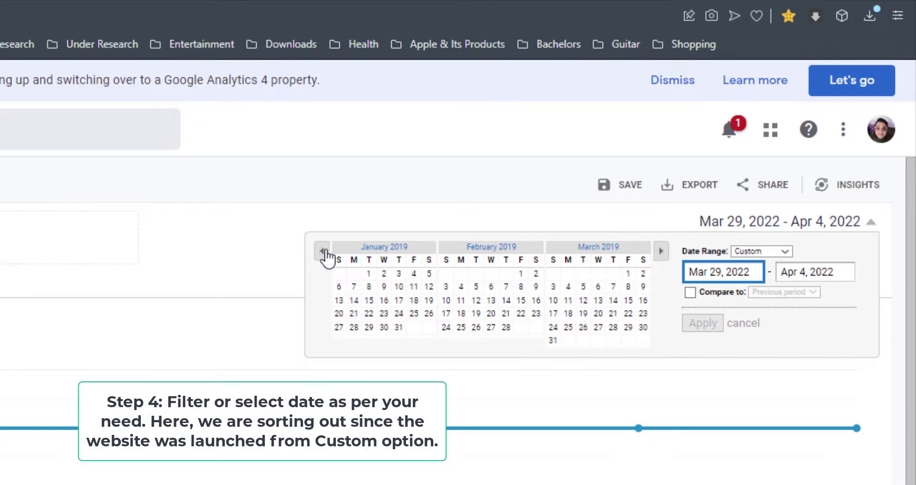
left_click(323, 251)
left_click(322, 251)
left_click(323, 251)
left_click(322, 251)
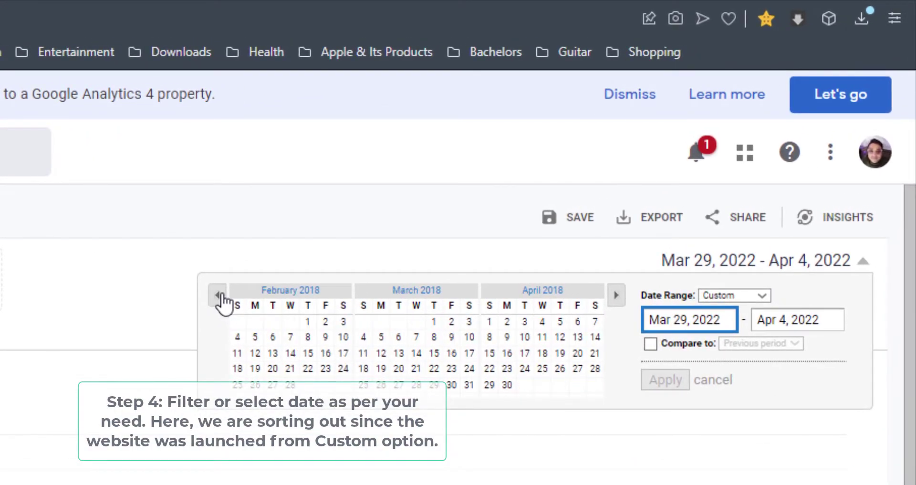
left_click(218, 296)
left_click(219, 296)
left_click(218, 296)
left_click(219, 296)
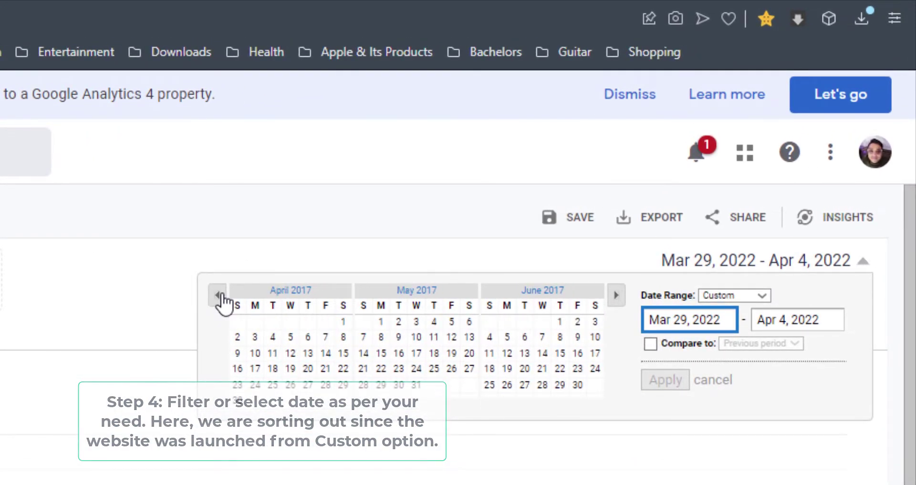
left_click(219, 296)
left_click(219, 296)
left_click(218, 296)
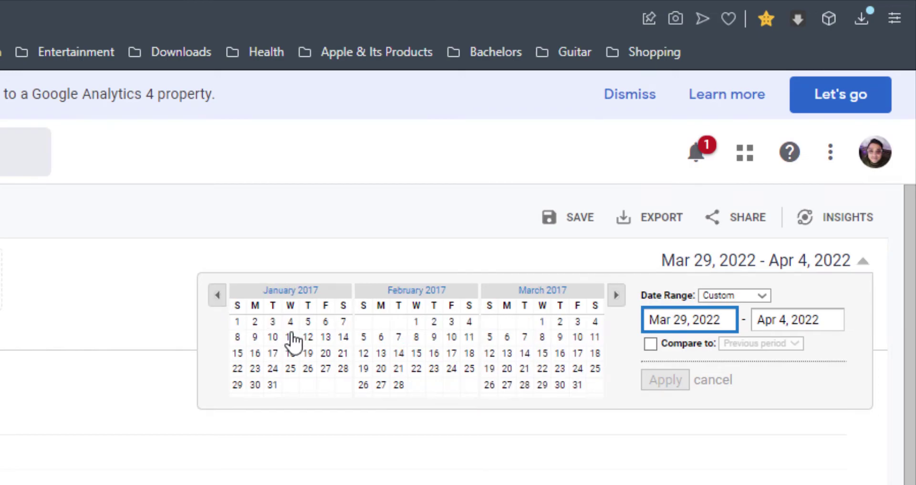
left_click(238, 321)
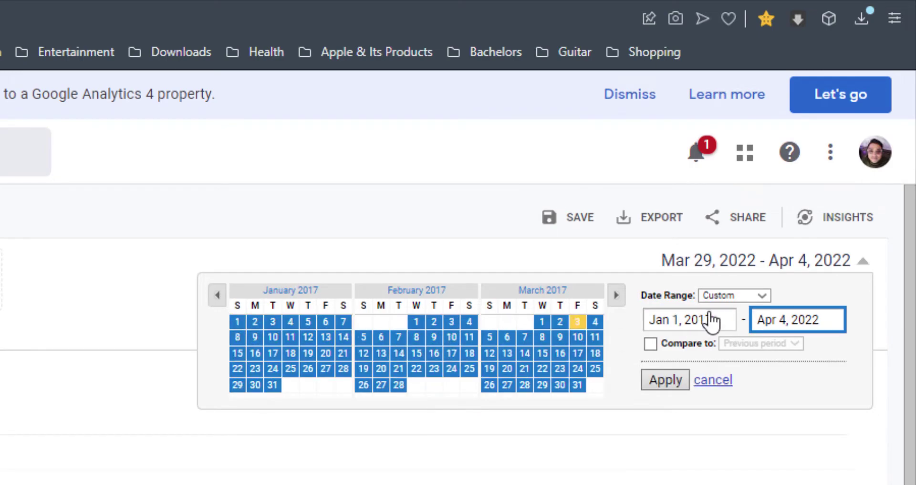
left_click(666, 381)
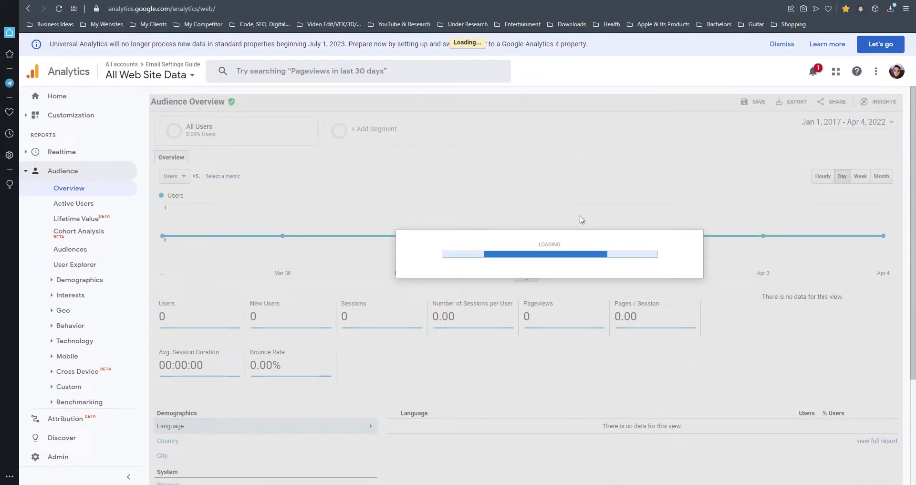
Step: Export the loaded Audience Overview report (44,912 users) as a PDF
scroll(668, 253, "down", 3)
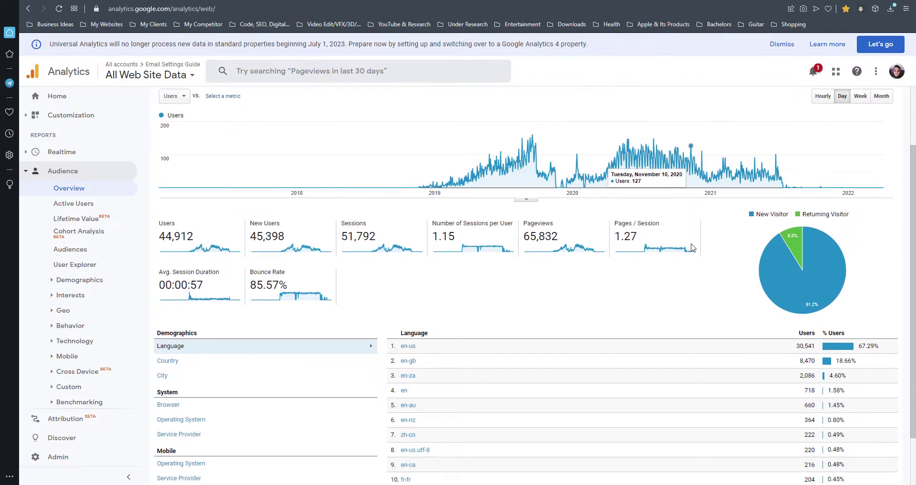
scroll(693, 246, "up", 5)
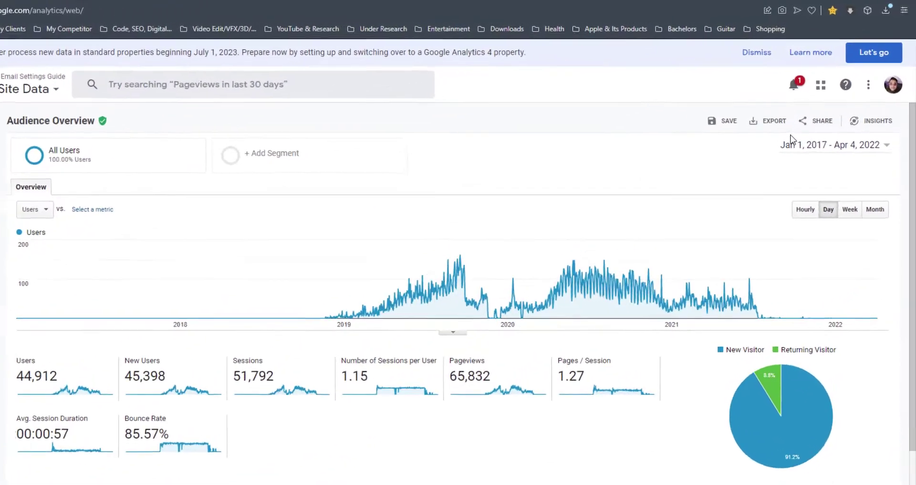
left_click(769, 120)
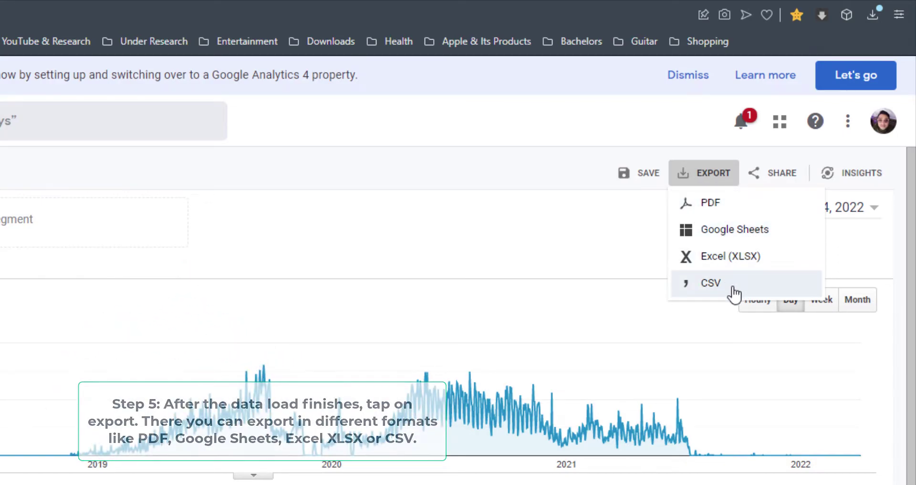
left_click(725, 209)
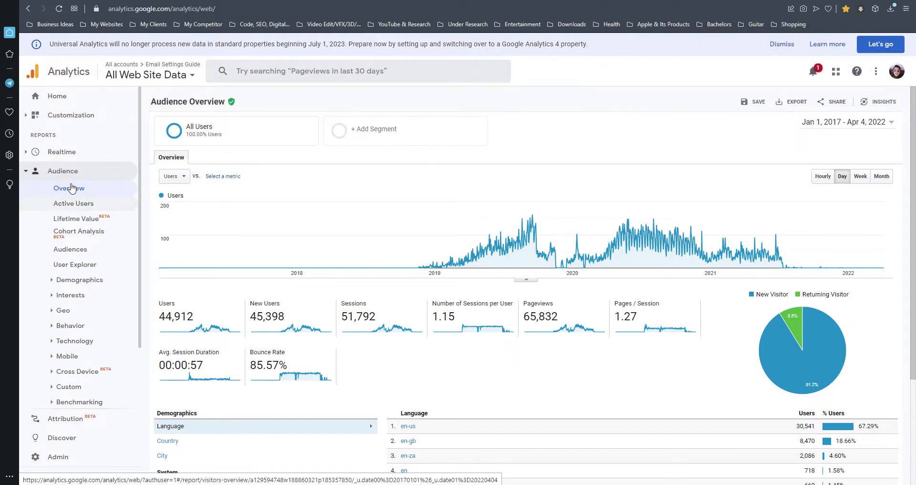
Step: Open the Acquisition Overview report and export it as a PDF
left_click(27, 174)
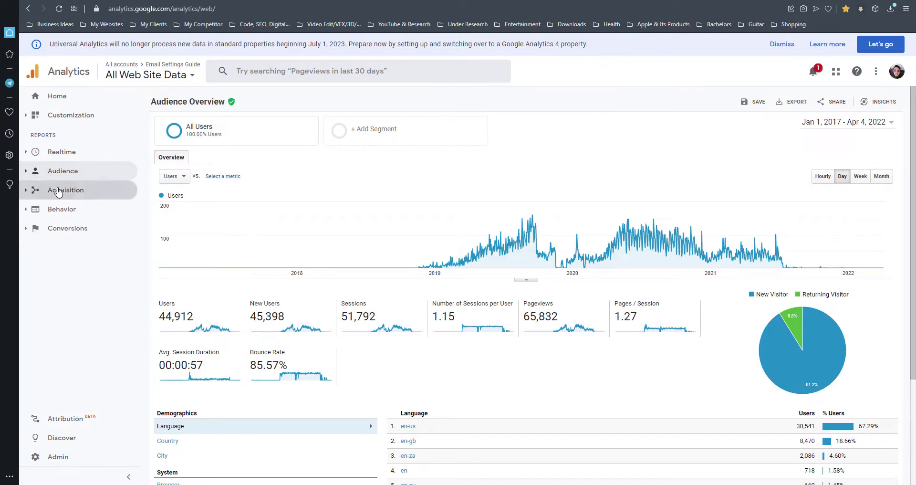
left_click(60, 189)
left_click(89, 210)
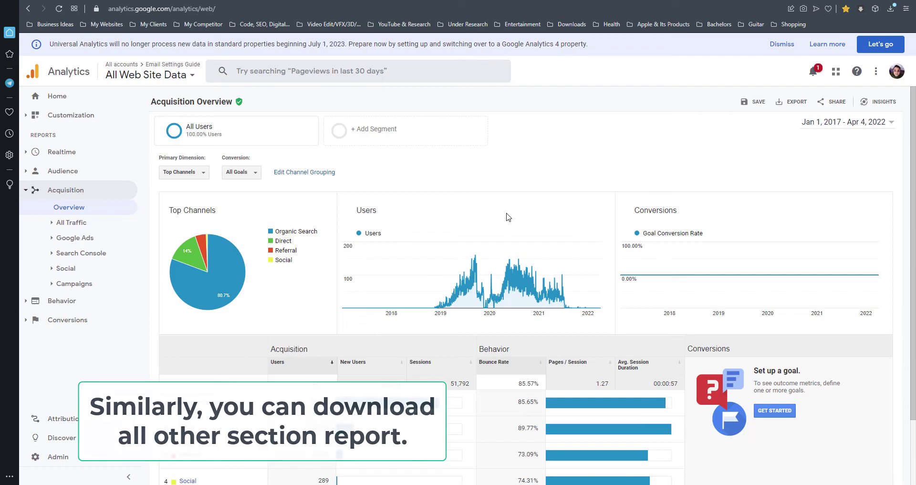
scroll(501, 210, "down", 2)
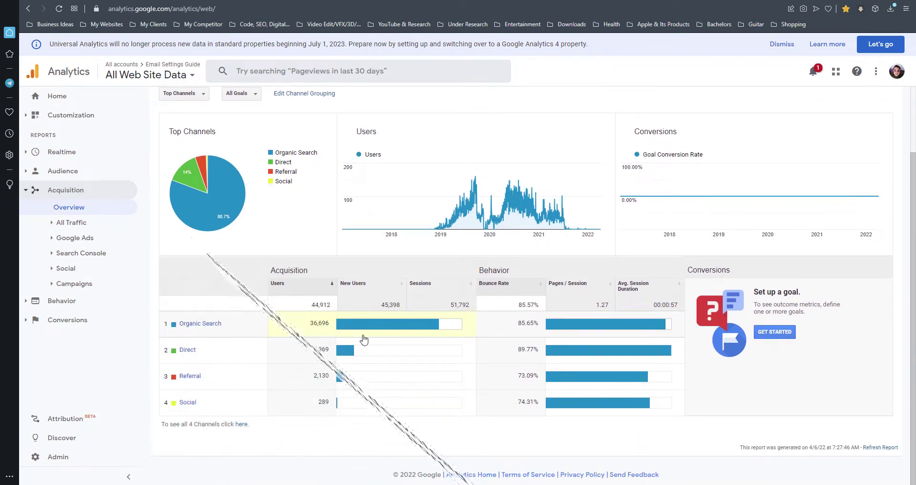
scroll(905, 140, "up", 2)
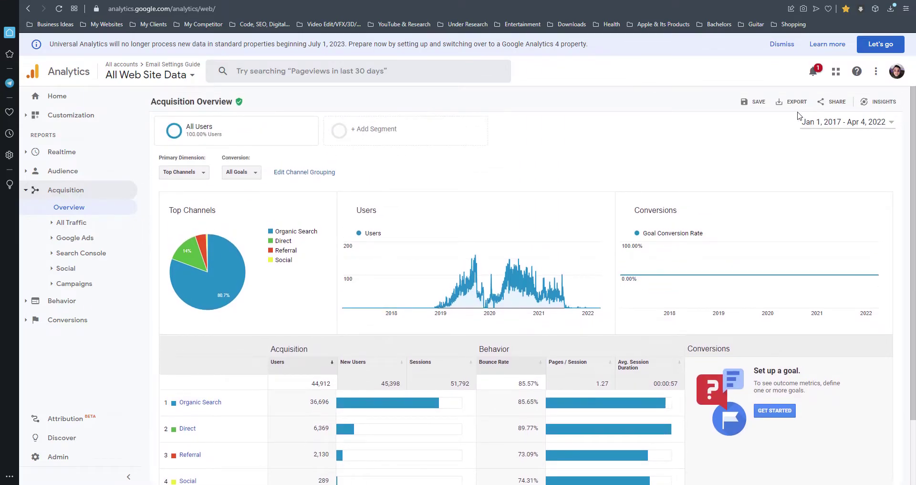
left_click(796, 102)
left_click(788, 122)
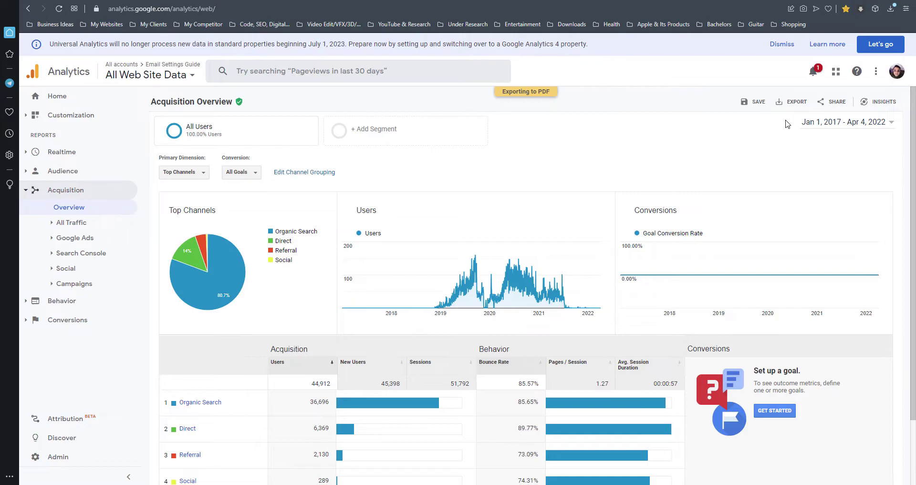
Step: Open the Behavior Overview report and export it as a PDF
scroll(511, 190, "down", 2)
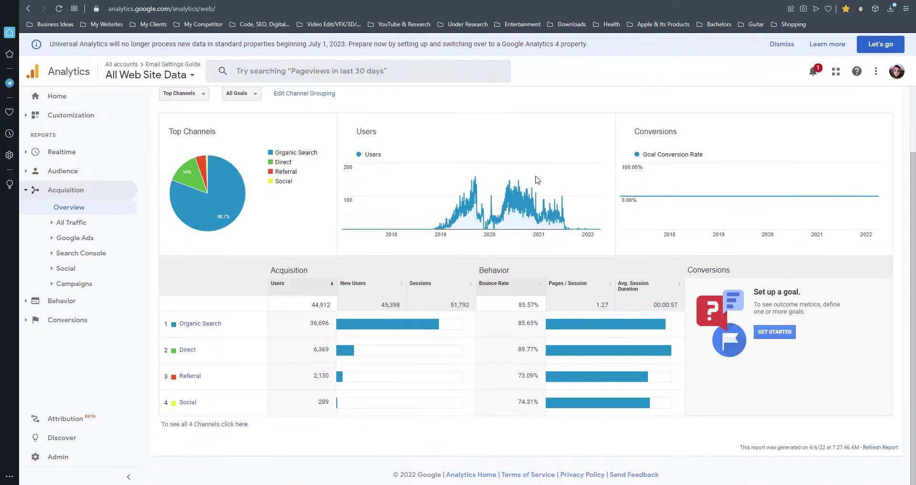
scroll(730, 117, "up", 2)
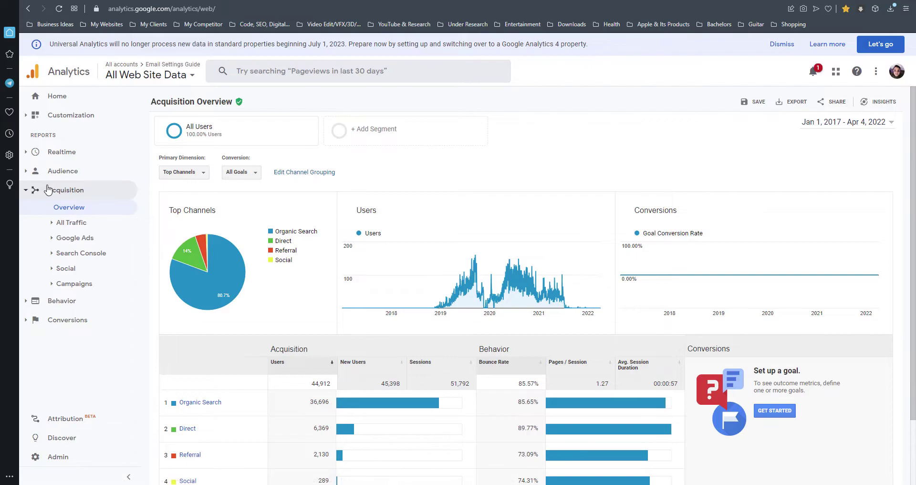
left_click(75, 189)
left_click(98, 211)
left_click(90, 226)
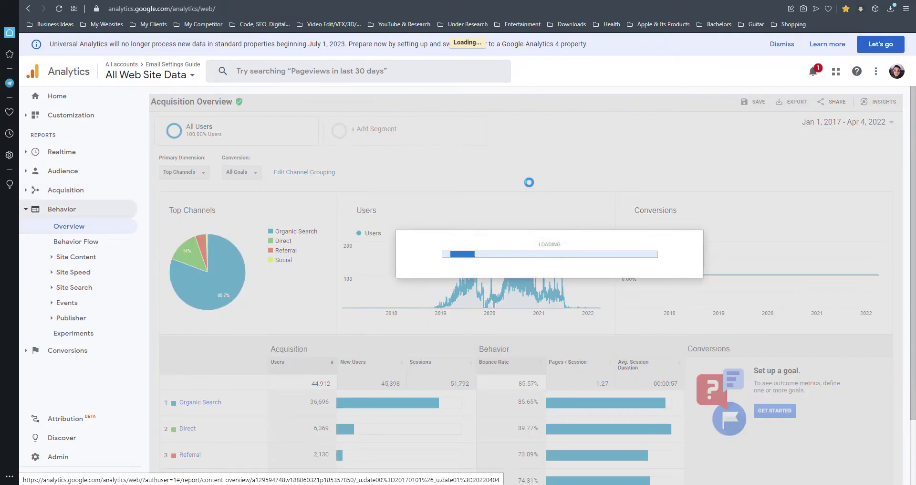
scroll(600, 230, "down", 2)
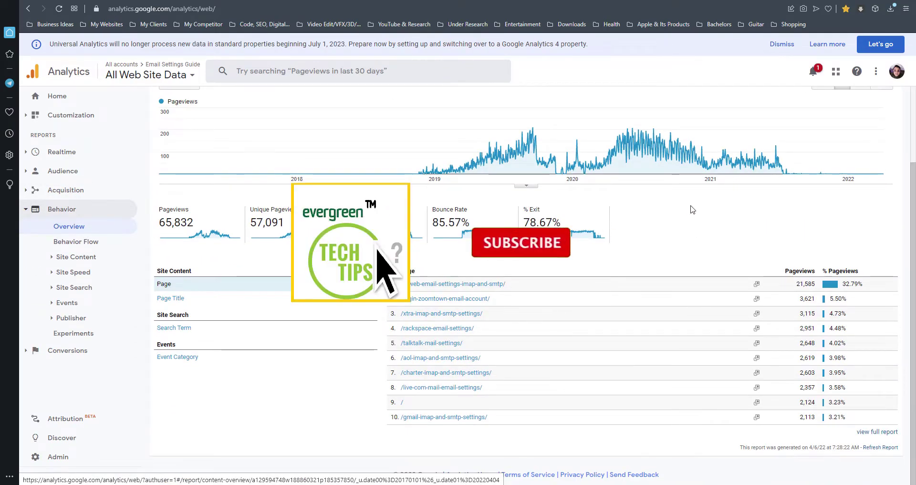
scroll(677, 221, "up", 2)
left_click(792, 101)
left_click(802, 115)
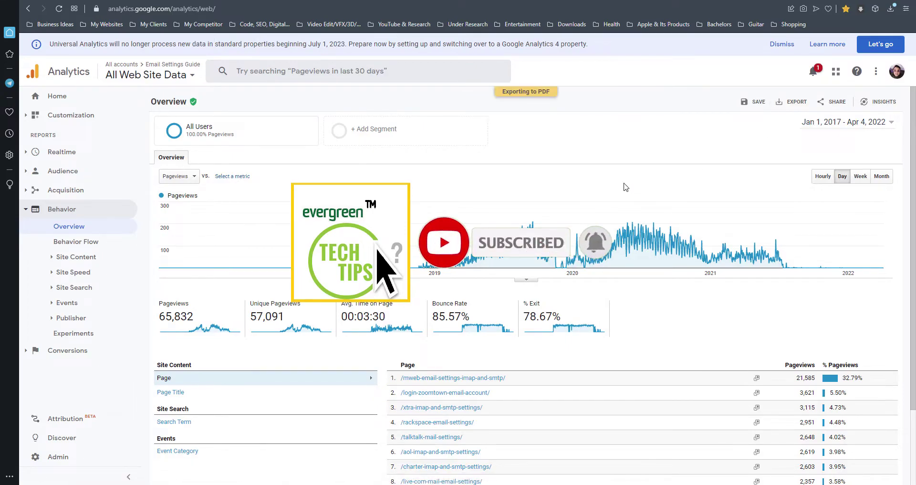
Step: Open the downloaded Audience Overview PDF from the Downloads folder in Foxit
key("super+e")
double_click(654, 180)
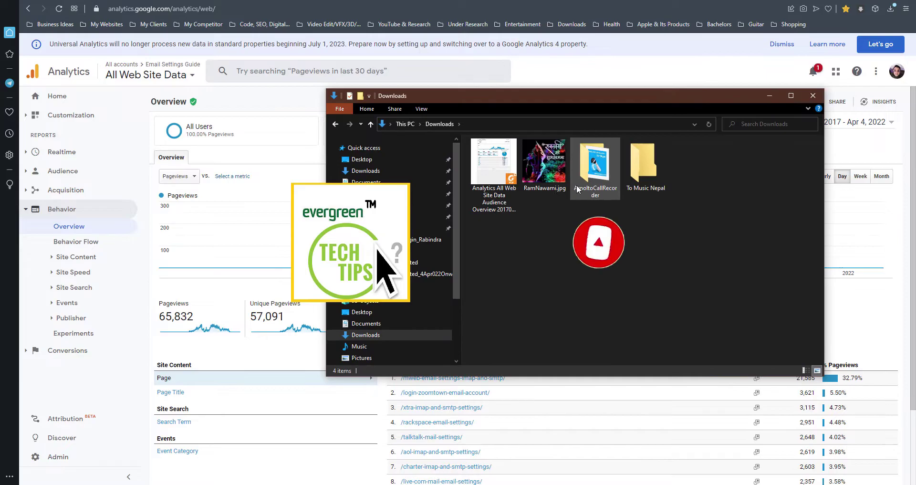
left_click(504, 173)
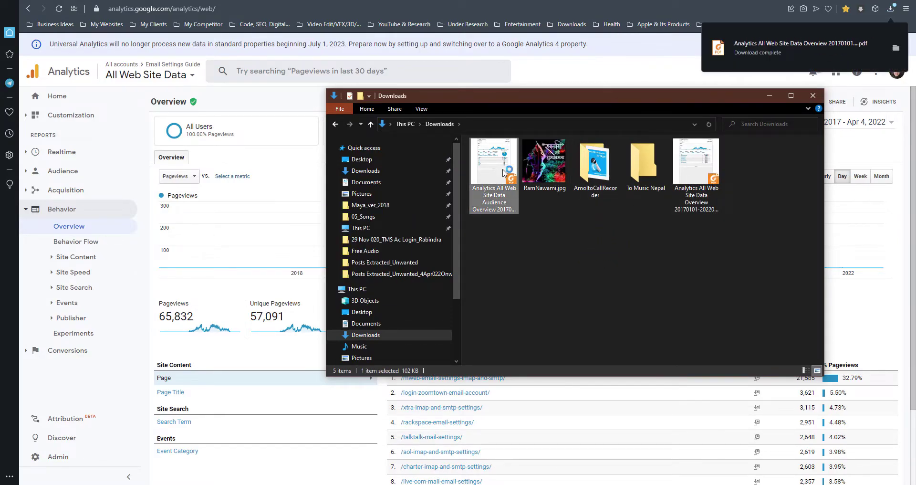
double_click(492, 160)
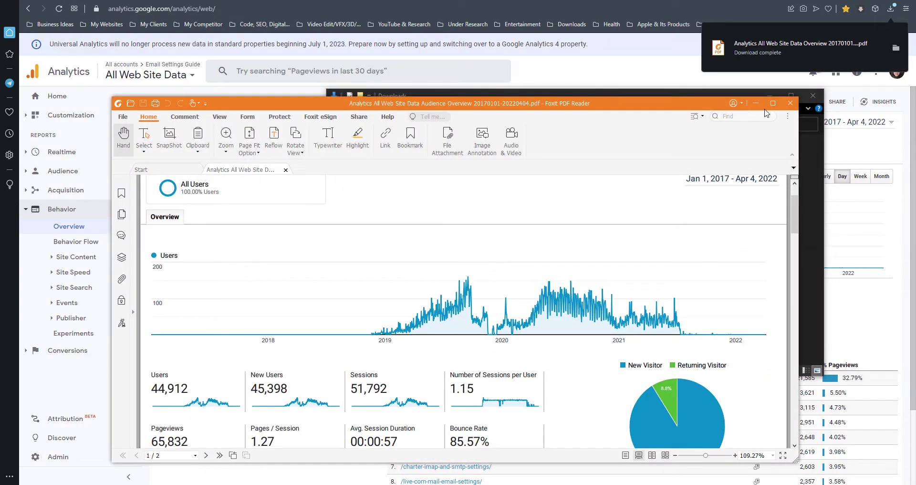
Step: Maximize Foxit and review the PDF's 44,912 users, pageviews and Language table
left_click(773, 103)
scroll(469, 255, "down", 4)
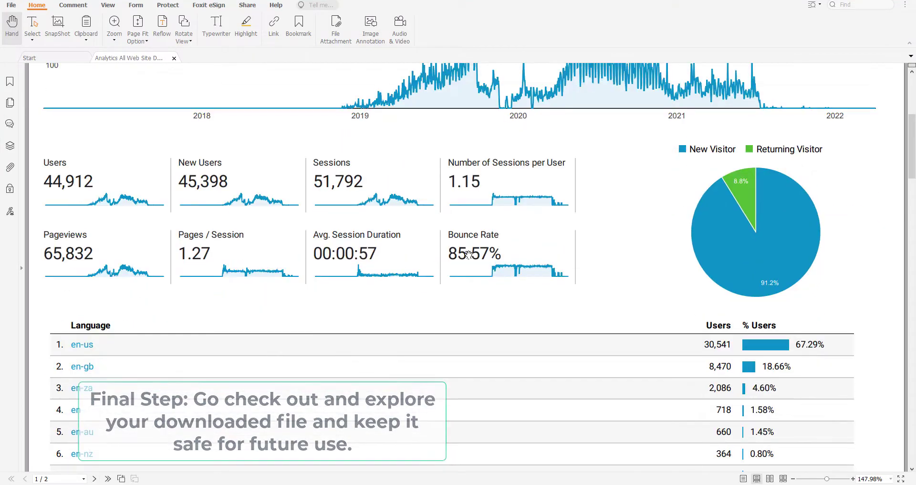
scroll(468, 255, "down", 6)
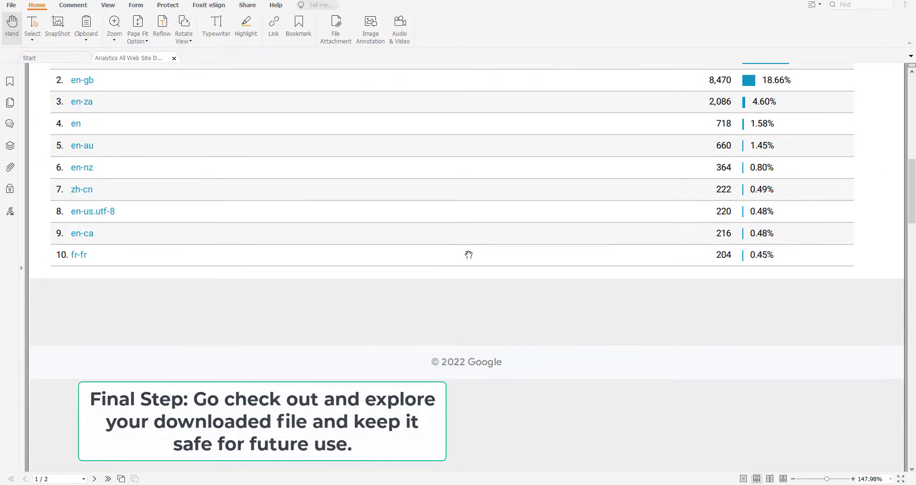
scroll(469, 254, "up", 5)
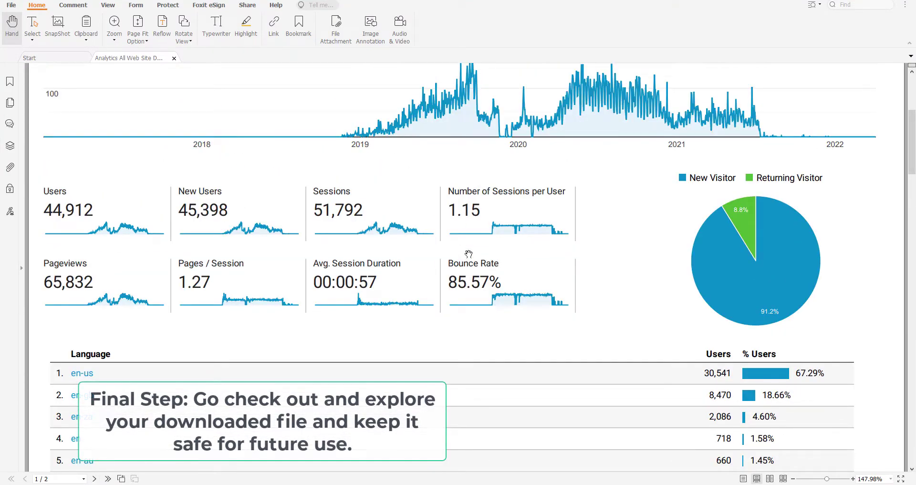